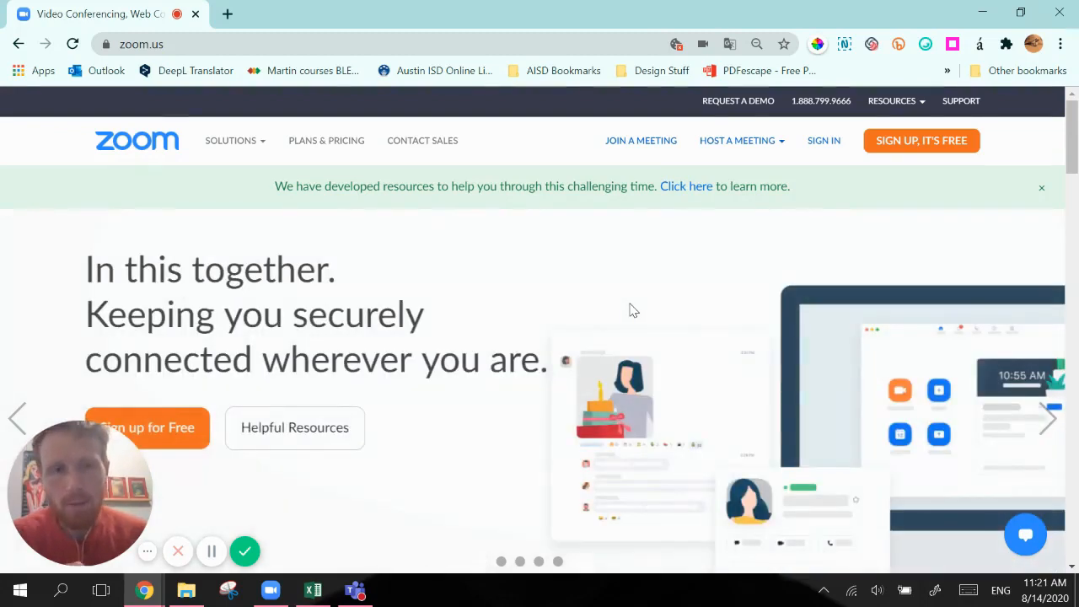
Sign in to the Zoom website with the Google account.
left_click(828, 142)
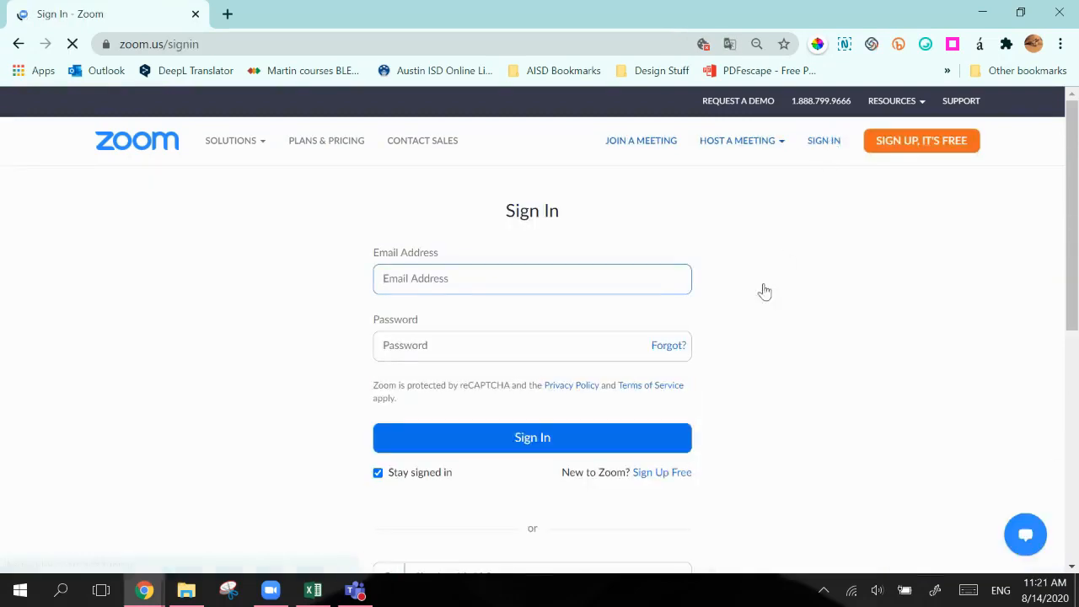
scroll(746, 316, "down", 3)
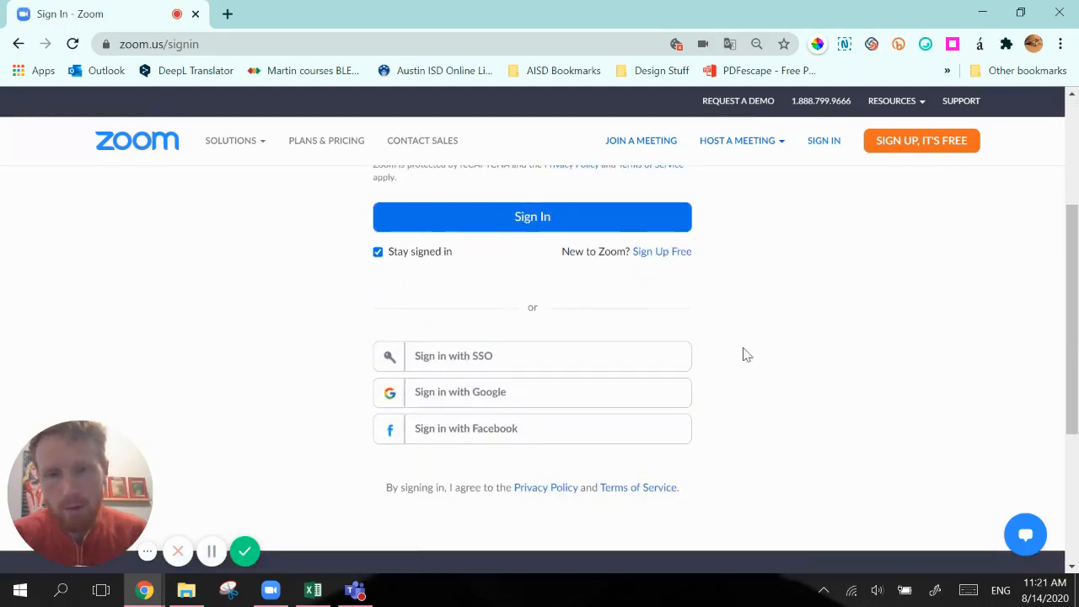
left_click(455, 401)
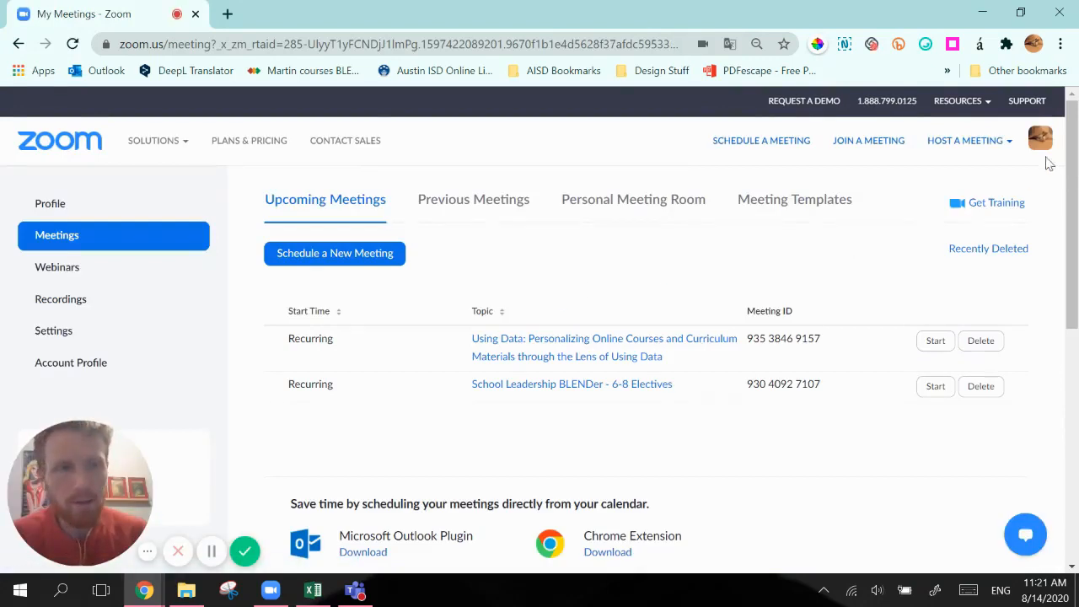
mouse_move(1042, 142)
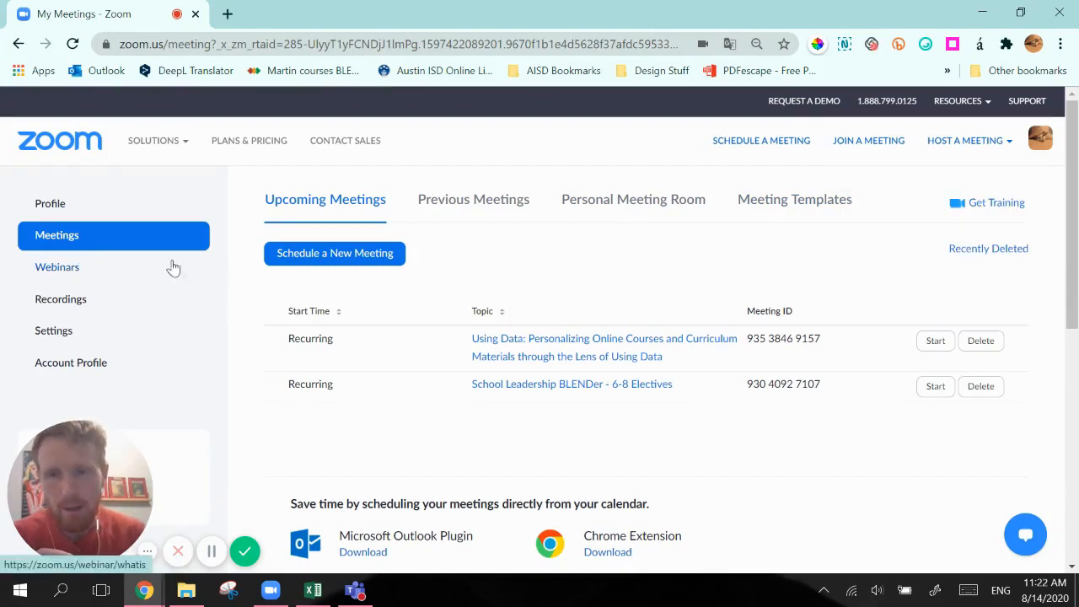
Schedule a meeting titled My Meeting for 08/14/2020 at 12:00 PM, one hour long, keeping the default security, video and audio options, and save it.
left_click(348, 261)
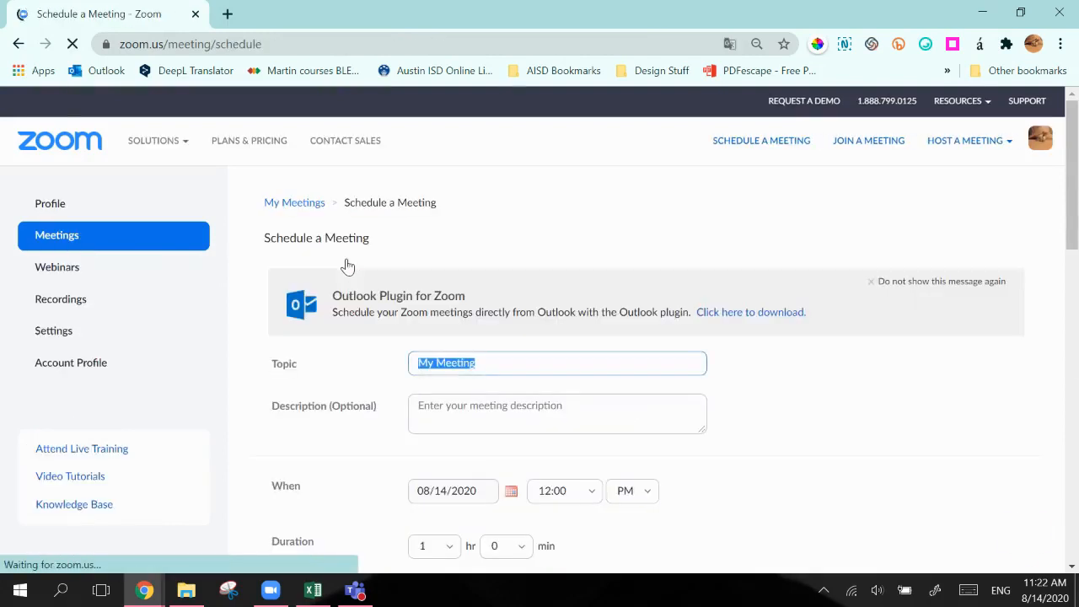
left_click(494, 362)
left_click(436, 405)
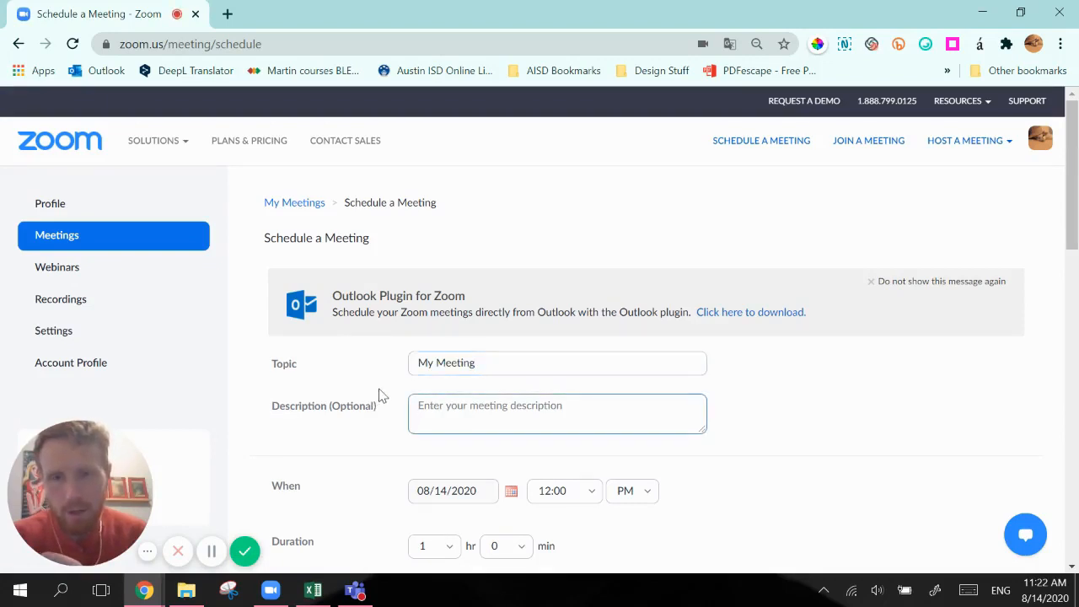
scroll(379, 392, "down", 1)
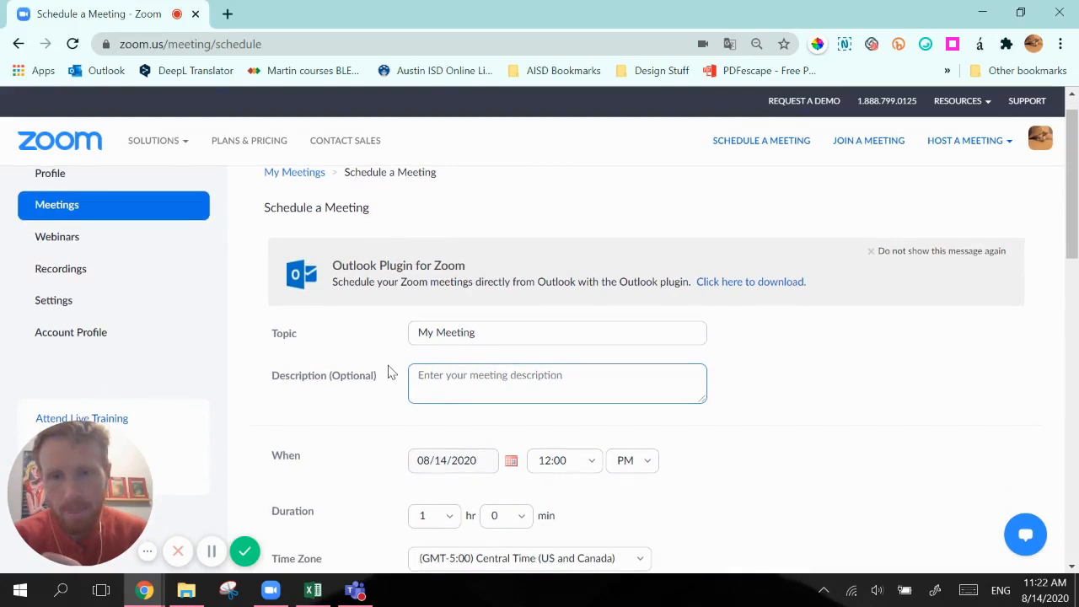
scroll(391, 372, "down", 2)
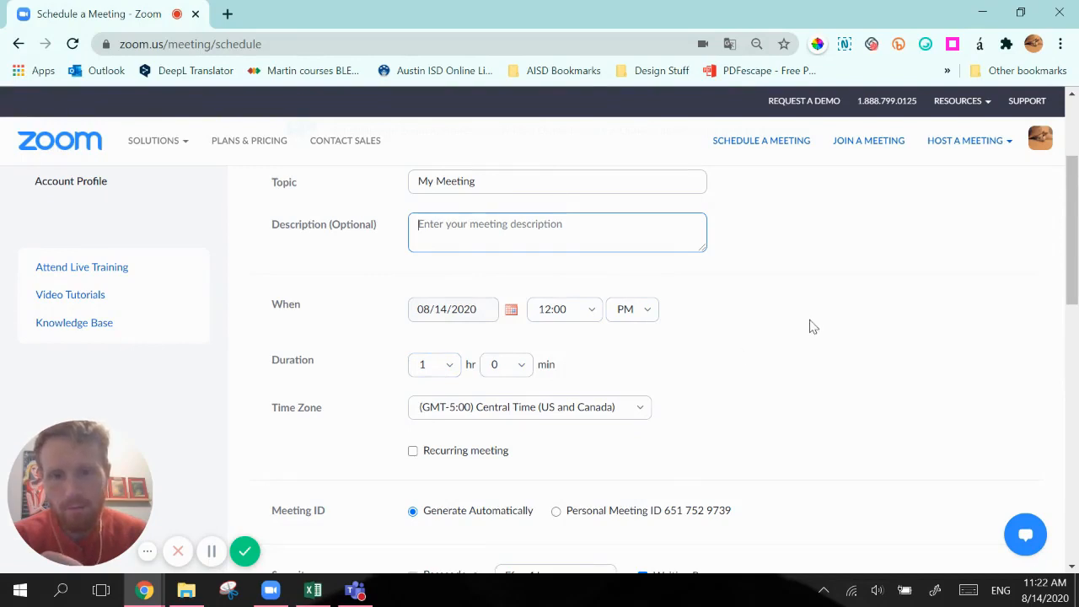
scroll(811, 327, "down", 2)
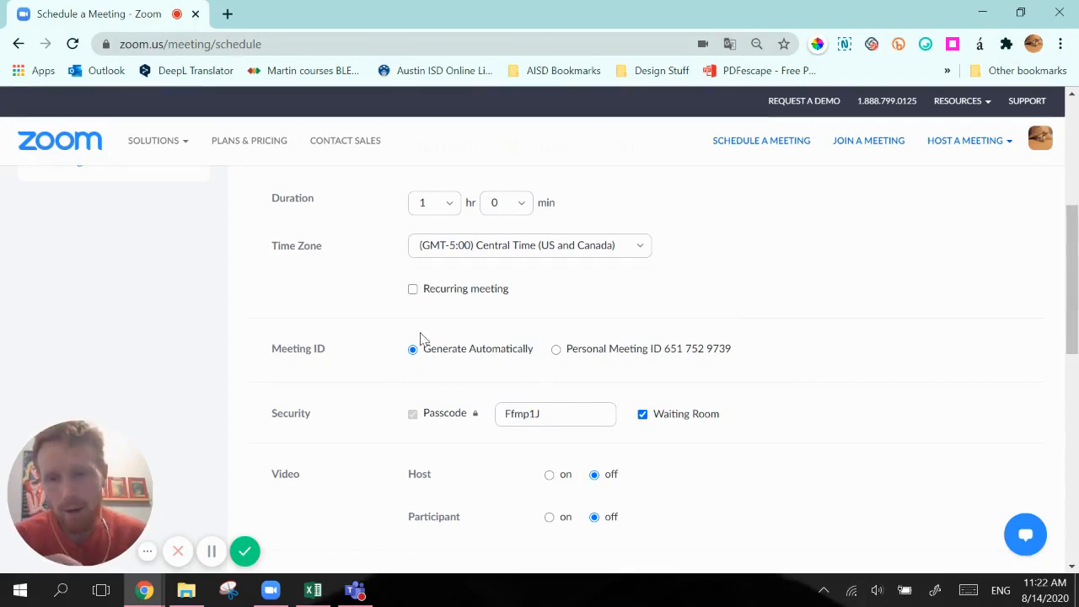
left_click(534, 416)
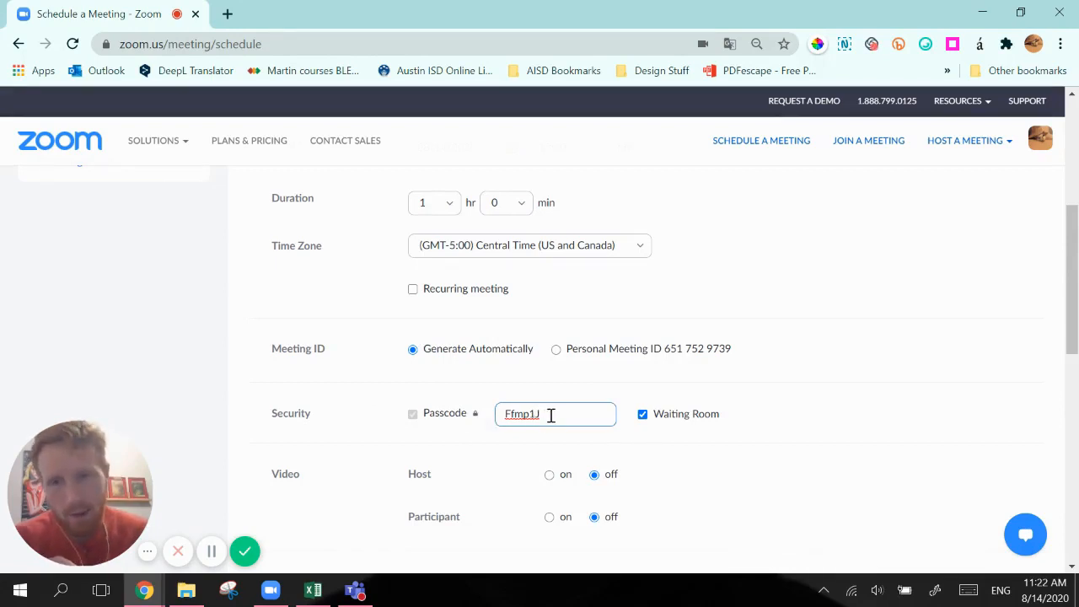
scroll(780, 365, "down", 2)
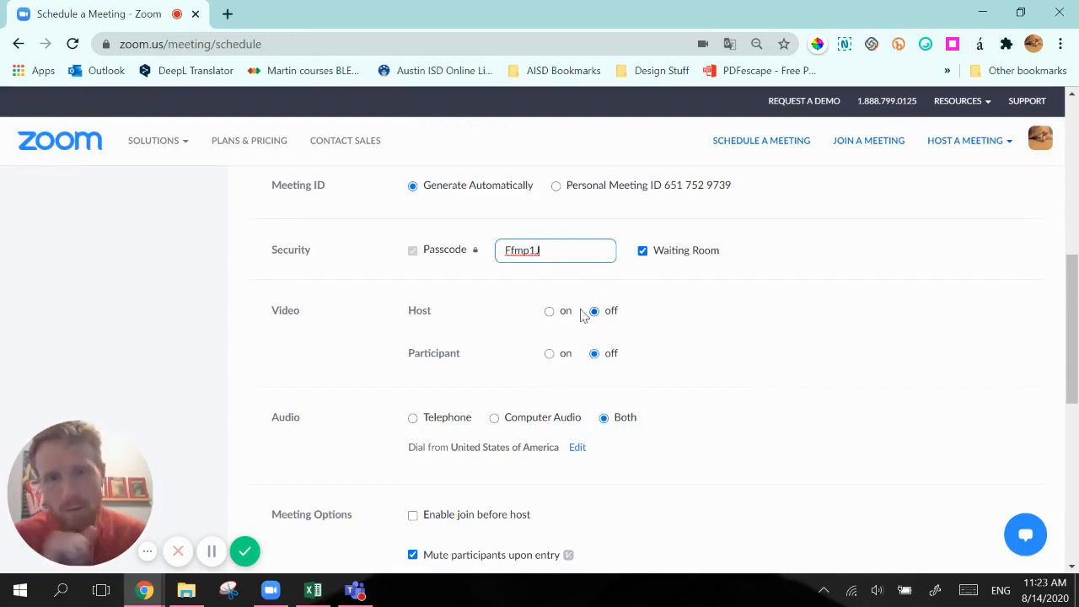
scroll(732, 322, "down", 1)
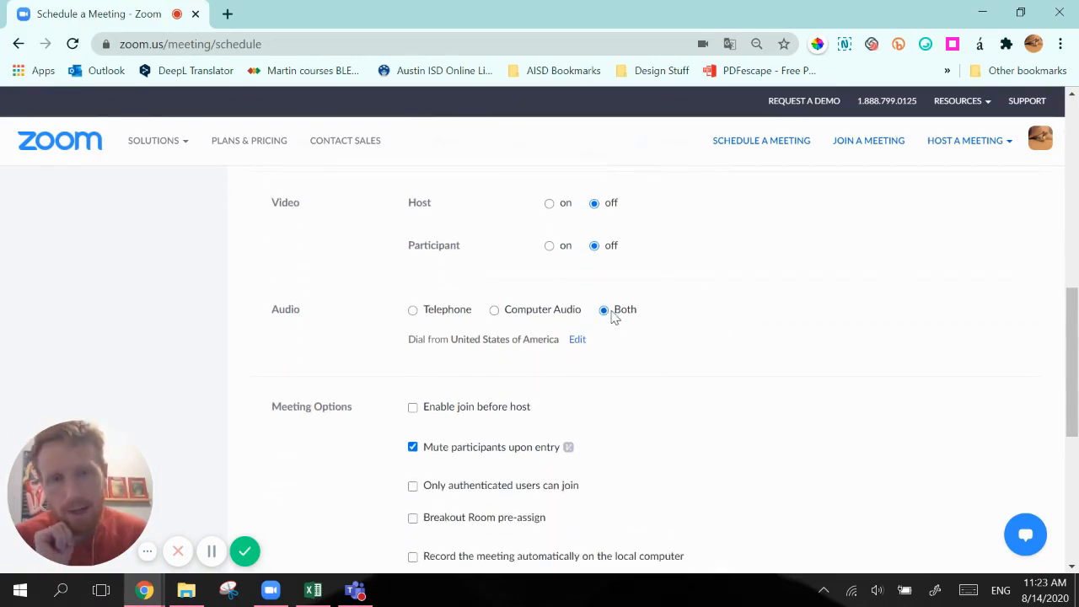
scroll(681, 323, "down", 2)
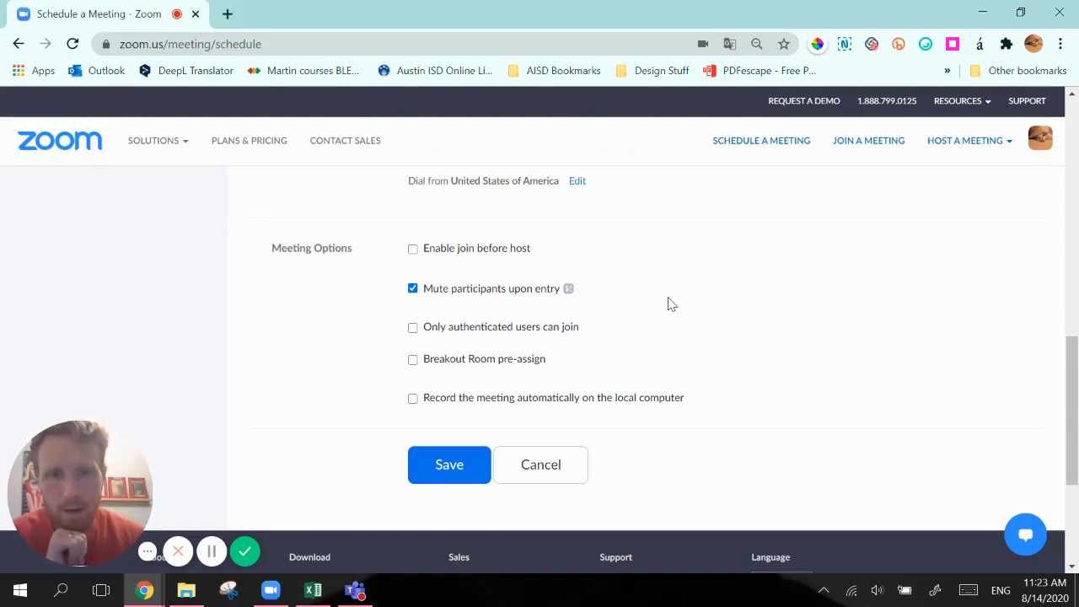
left_click(439, 466)
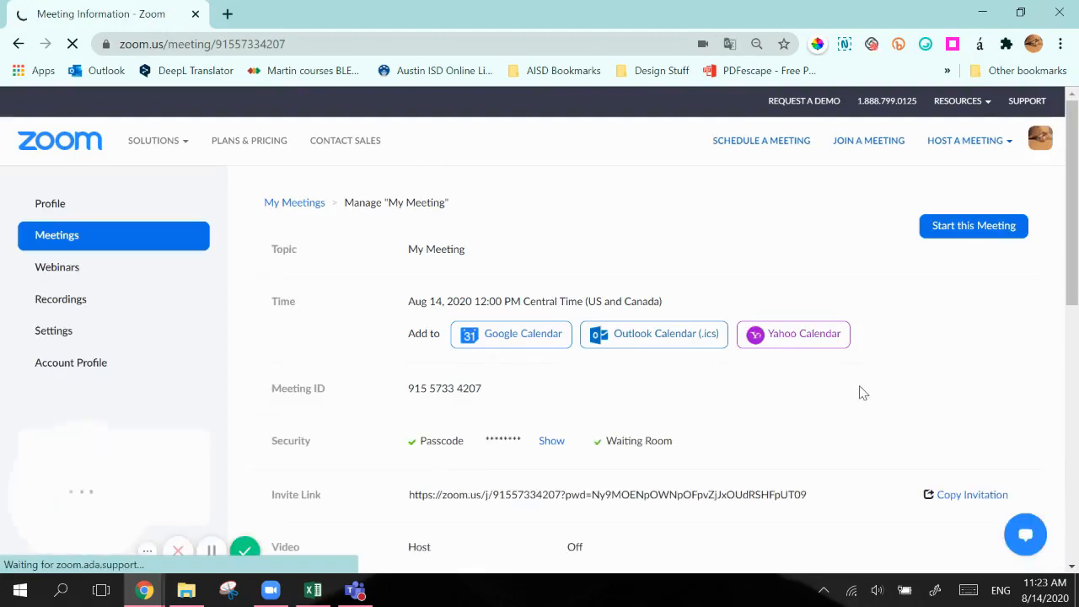
Copy only the join link, meeting ID and passcode from the meeting invitation text, and close the invitation.
scroll(896, 365, "down", 1)
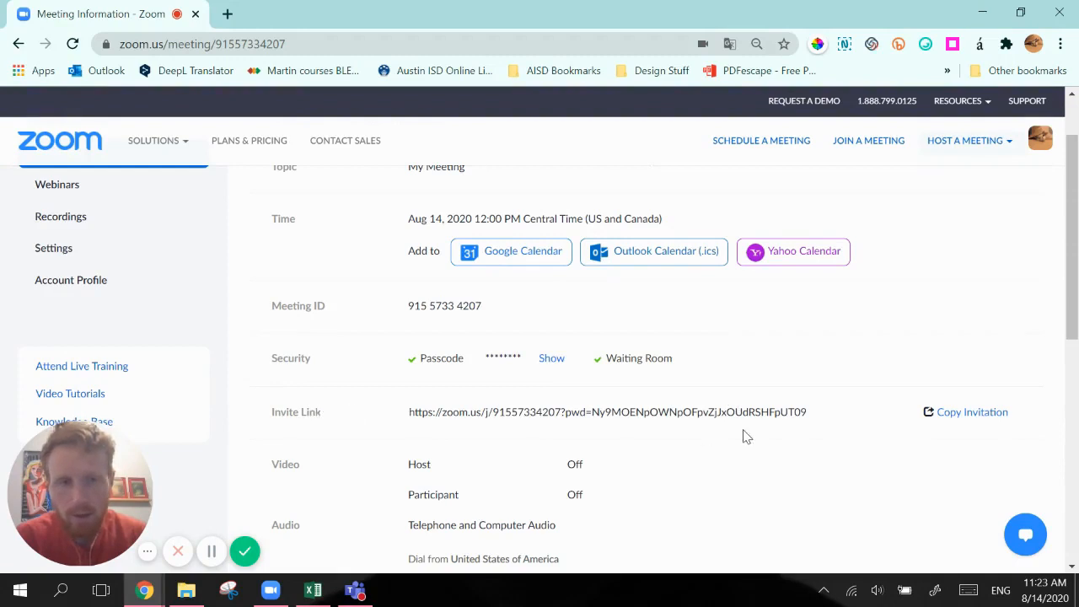
left_click(954, 413)
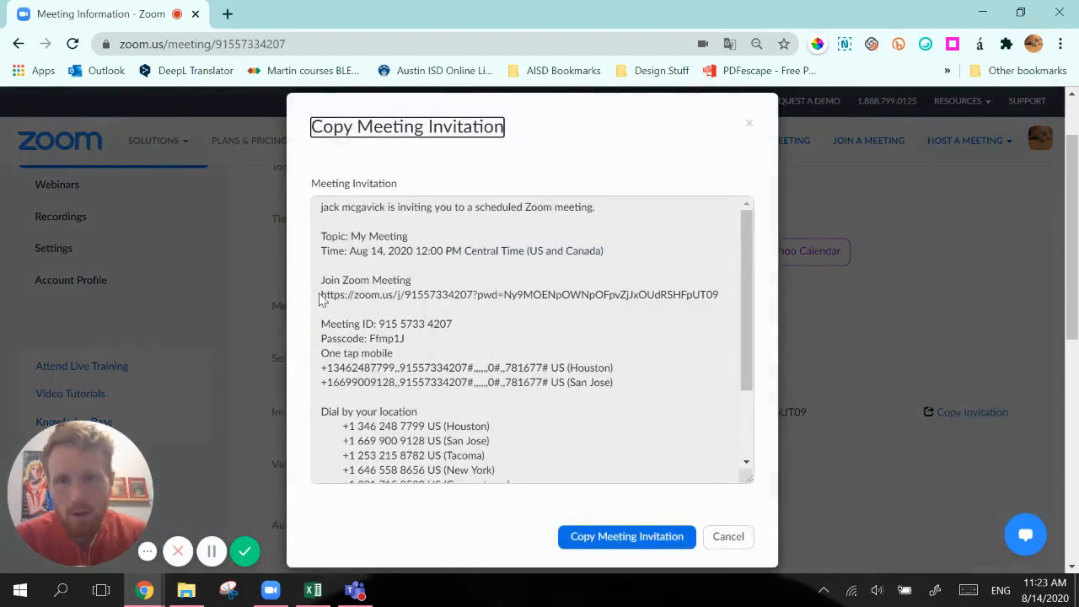
left_click_drag(323, 296, 407, 341)
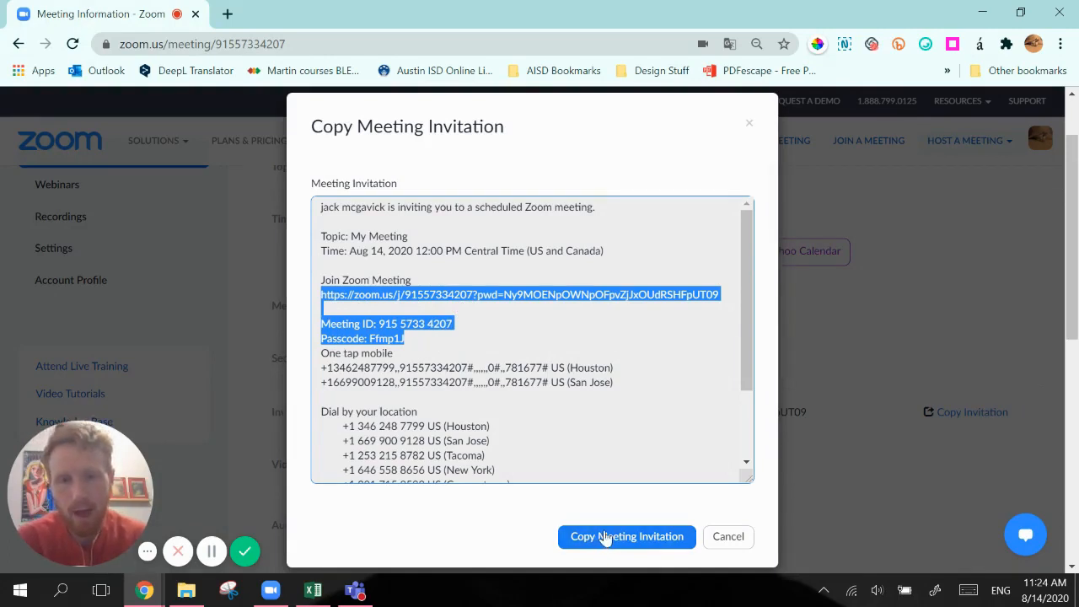
right_click(414, 327)
left_click(436, 335)
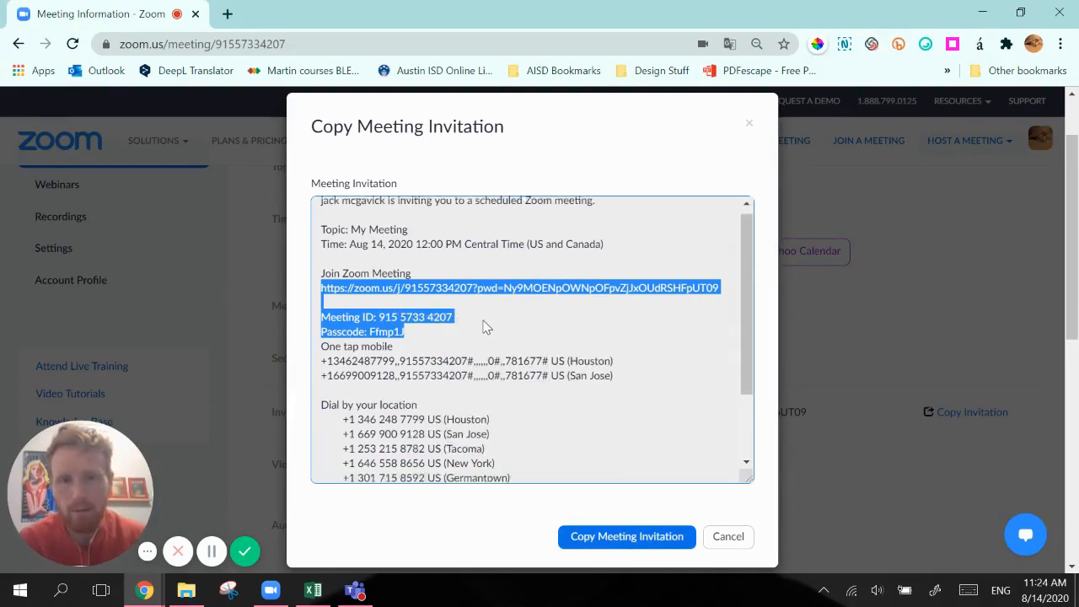
scroll(487, 327, "down", 3)
left_click(728, 539)
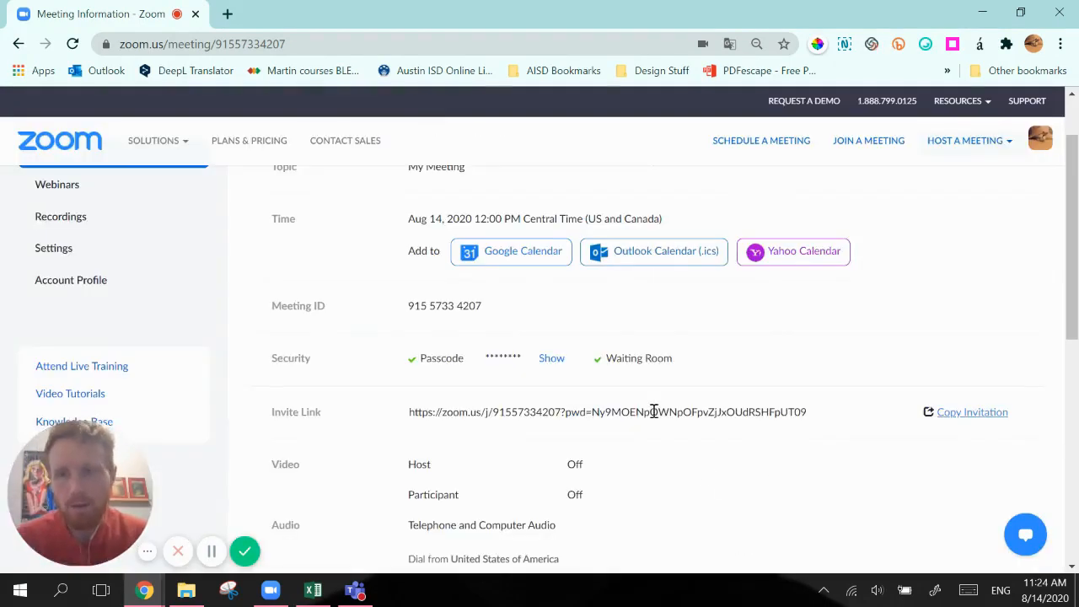
Open Outlook mail in a new browser tab and start a new message.
left_click(228, 15)
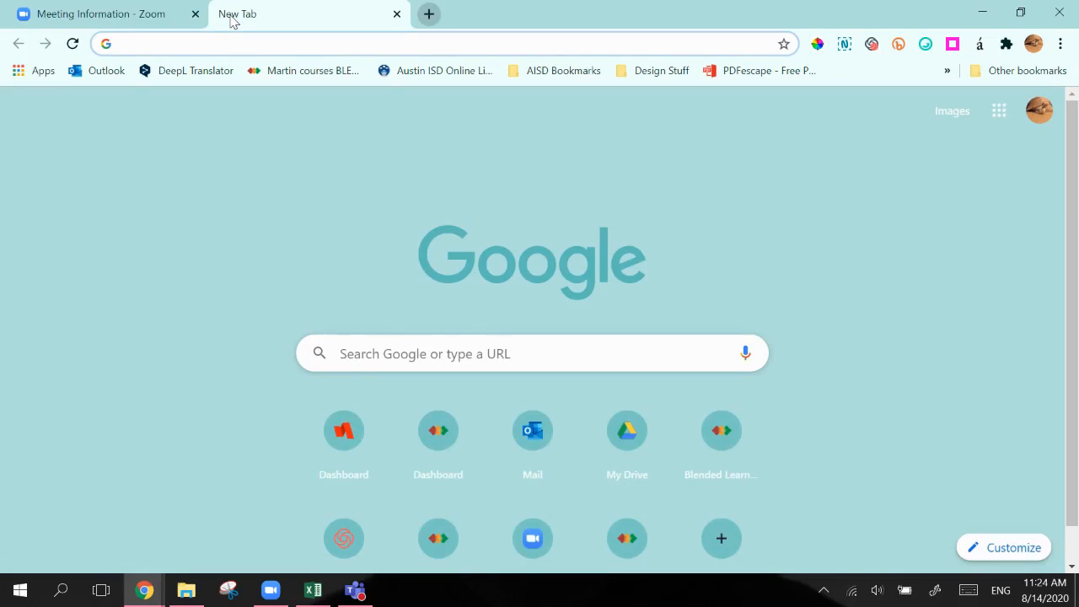
left_click(110, 73)
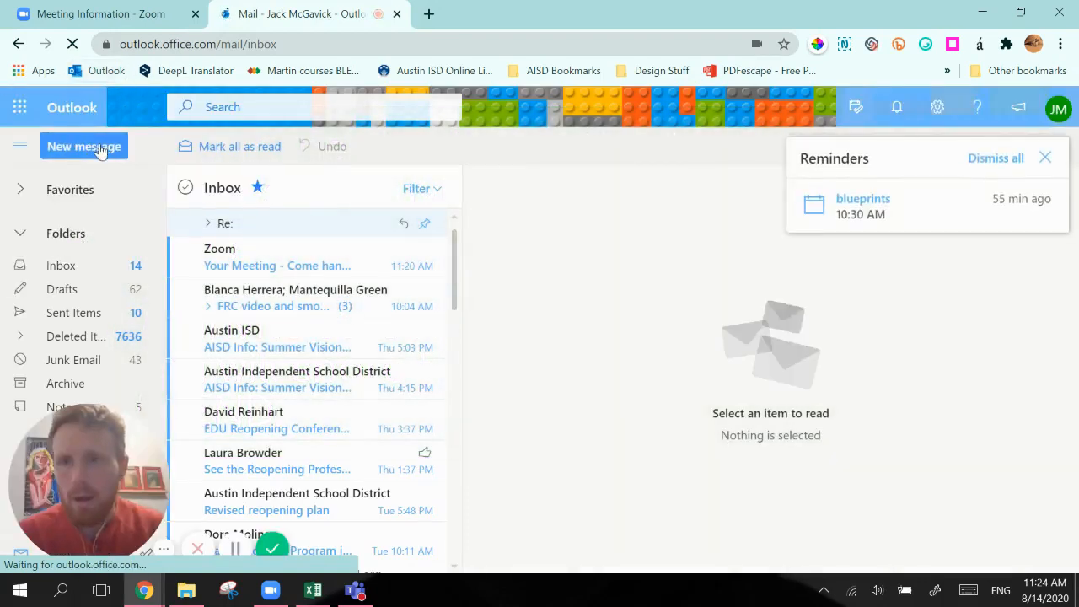
left_click(85, 147)
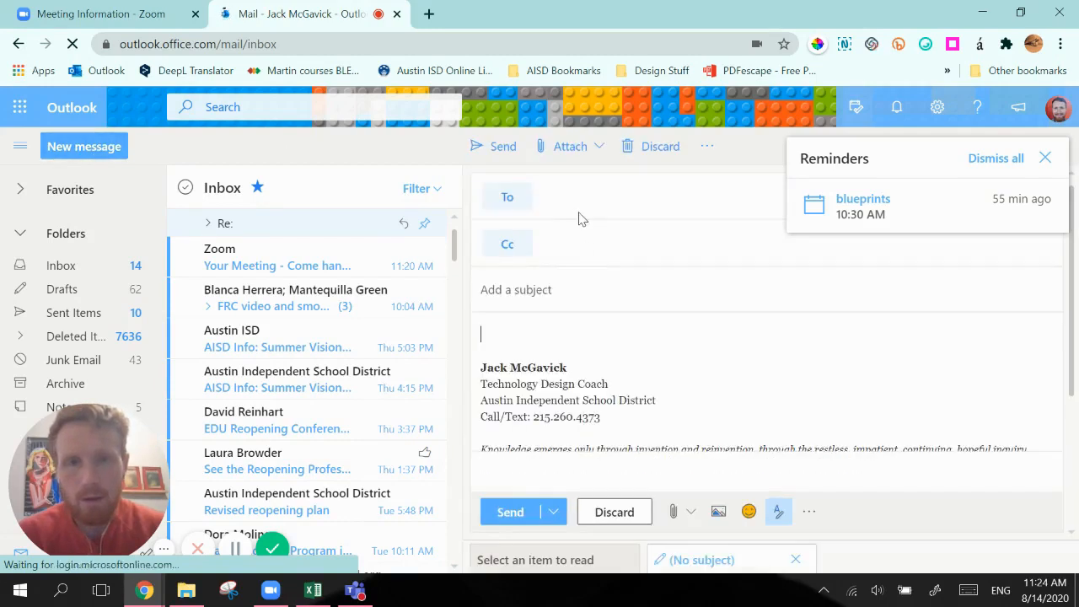
left_click(580, 204)
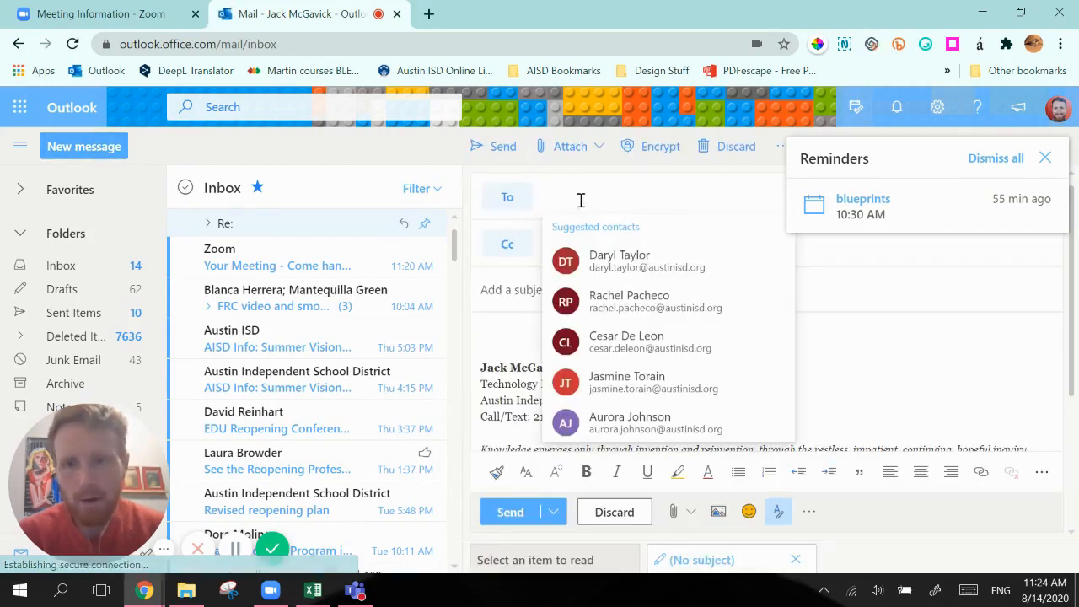
left_click(512, 288)
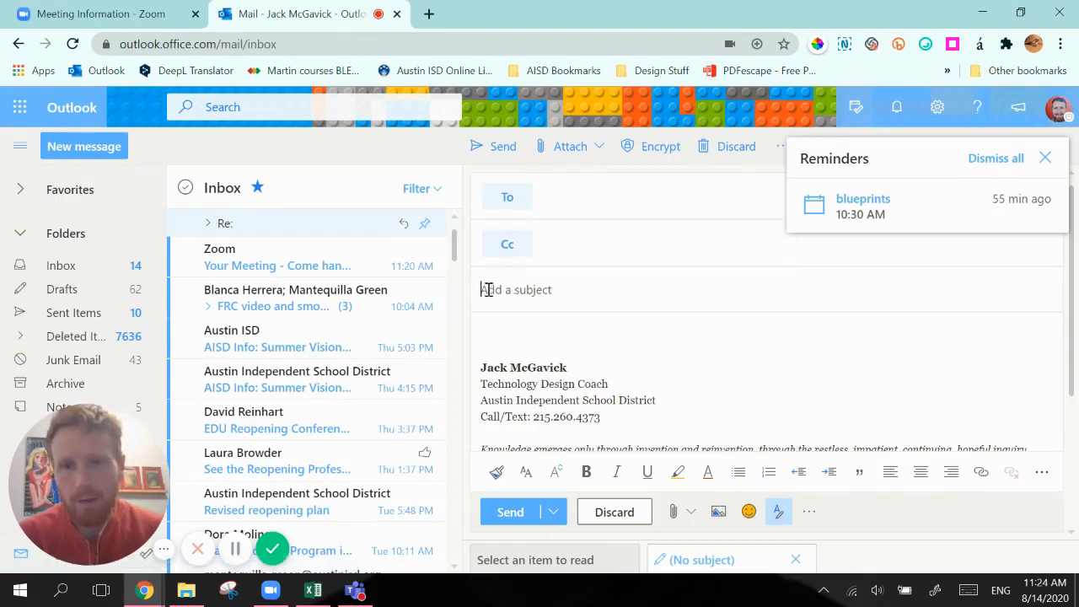
Paste the copied join link, meeting ID and passcode into the message body and turn the link into a clickable hyperlink.
right_click(509, 338)
left_click(549, 177)
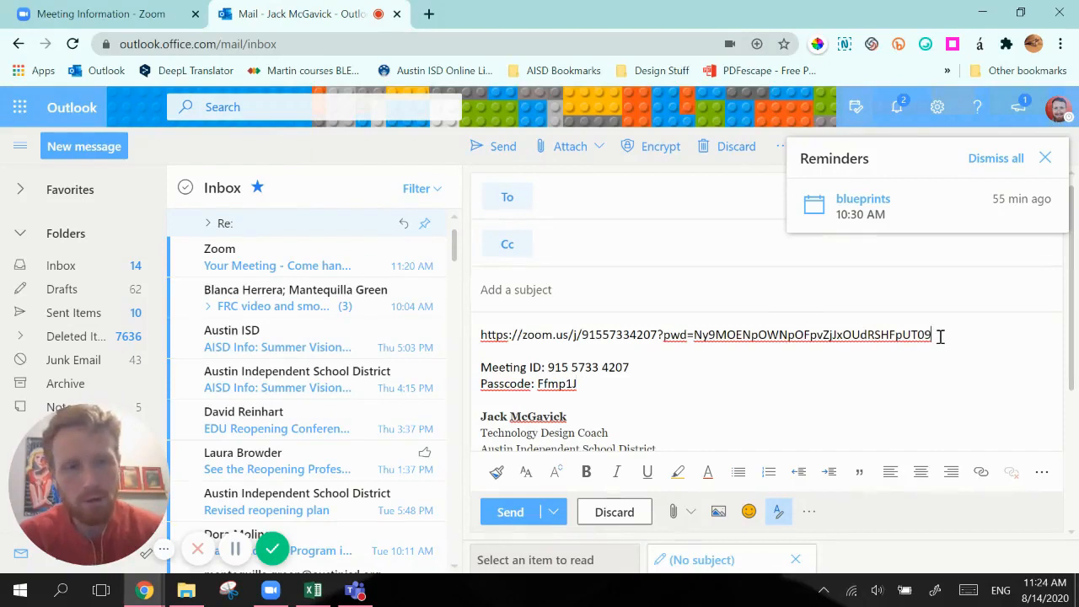
left_click(940, 335)
key("Return")
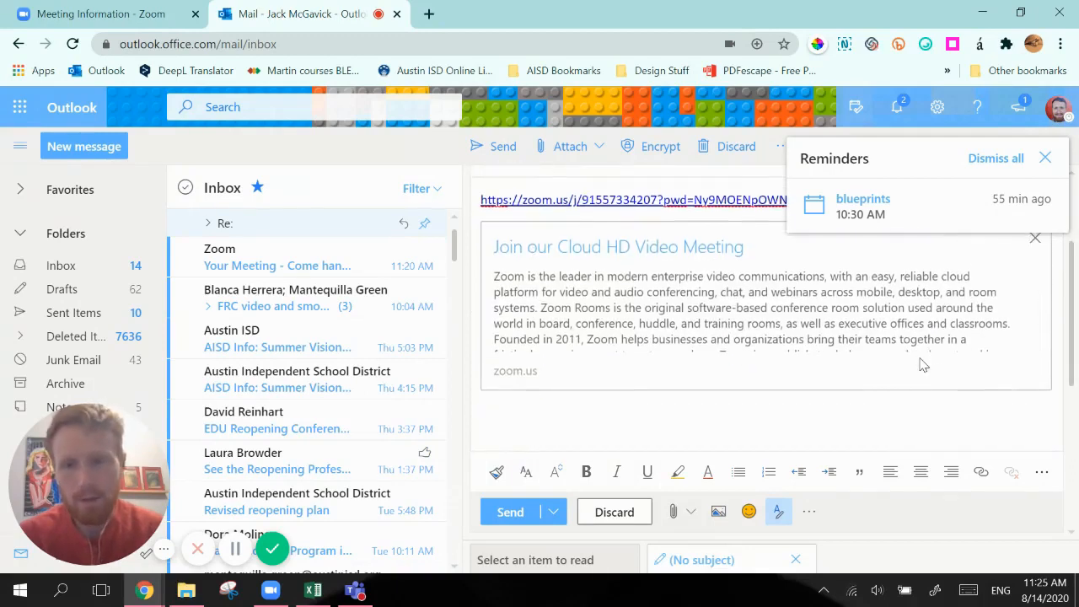
left_click(572, 404)
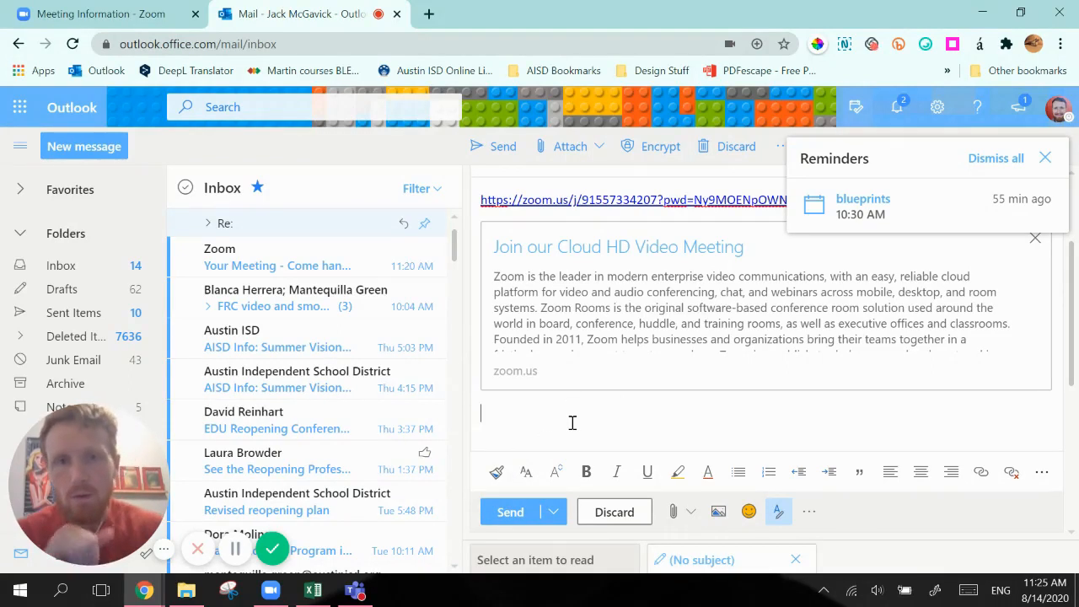
left_click(120, 15)
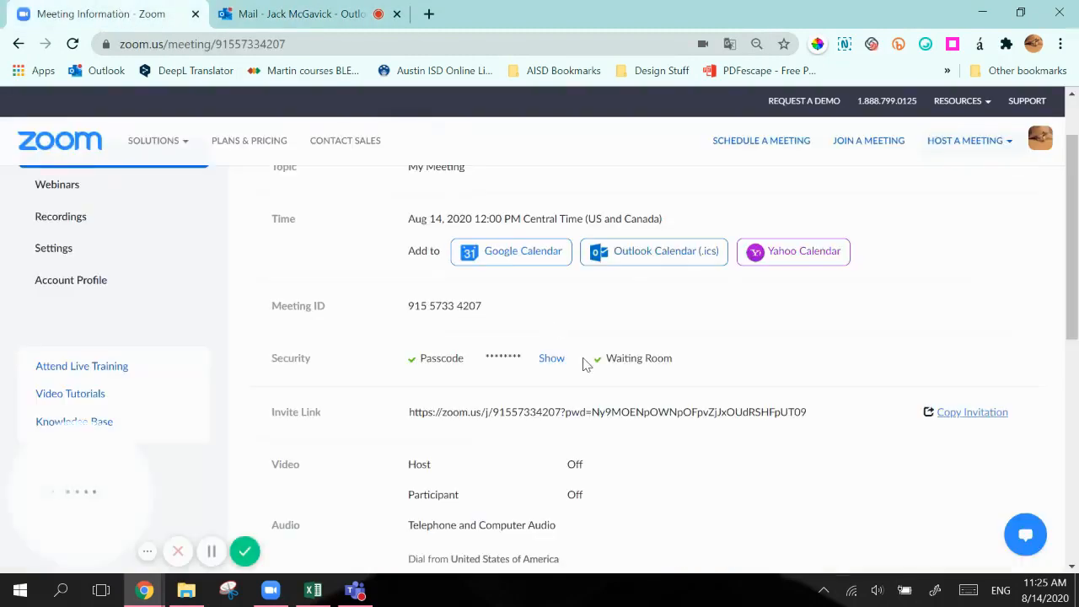
scroll(586, 362, "up", 1)
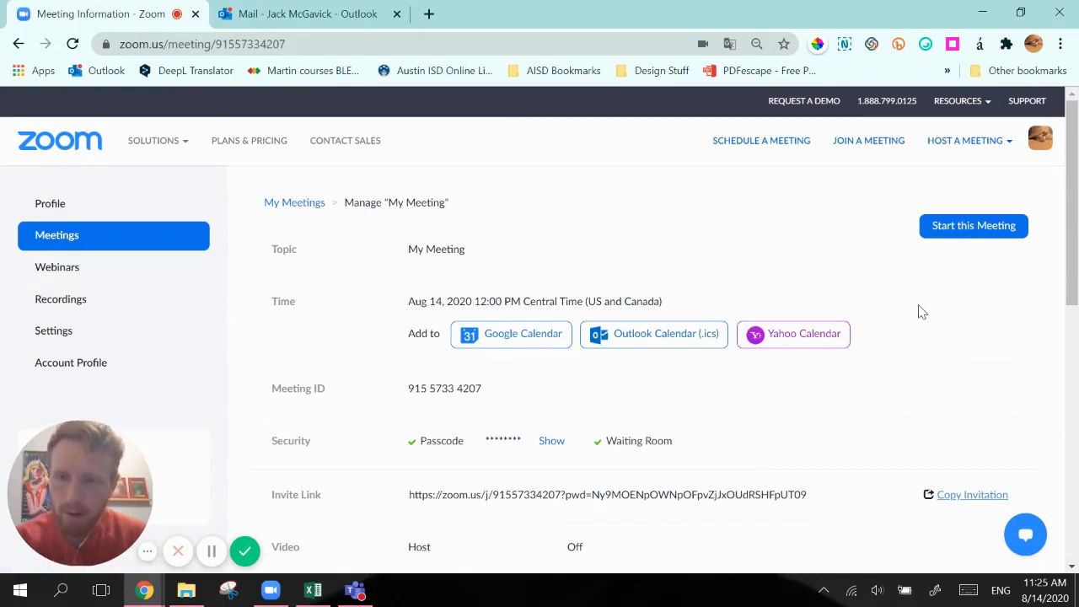
left_click(310, 16)
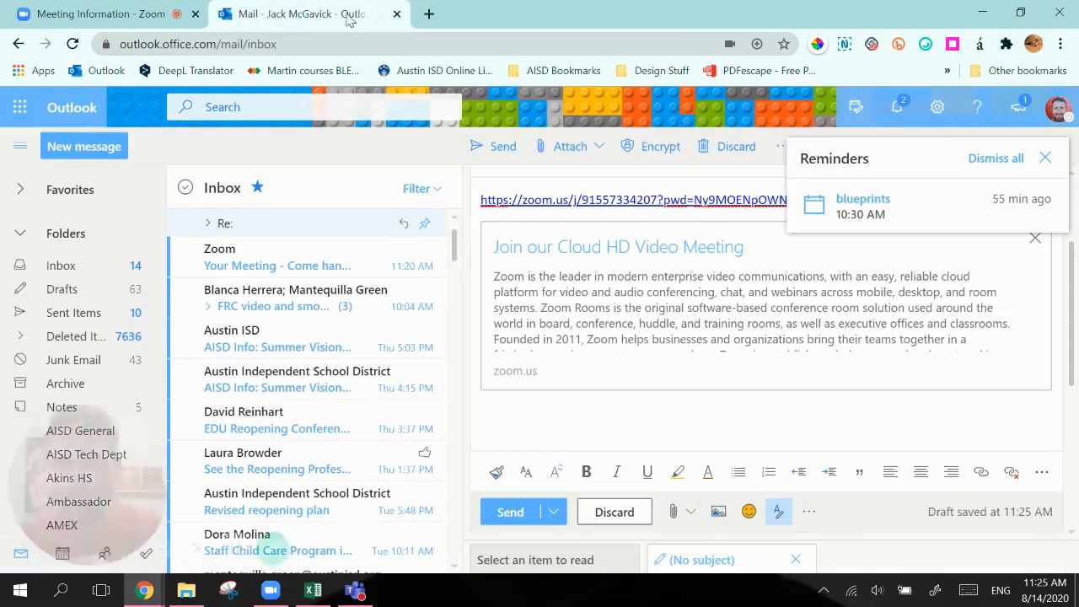
Open the Outlook calendar and start a new event titled Zoom on 8/14/2020 from 3:00 PM to 3:30 PM.
left_click(15, 113)
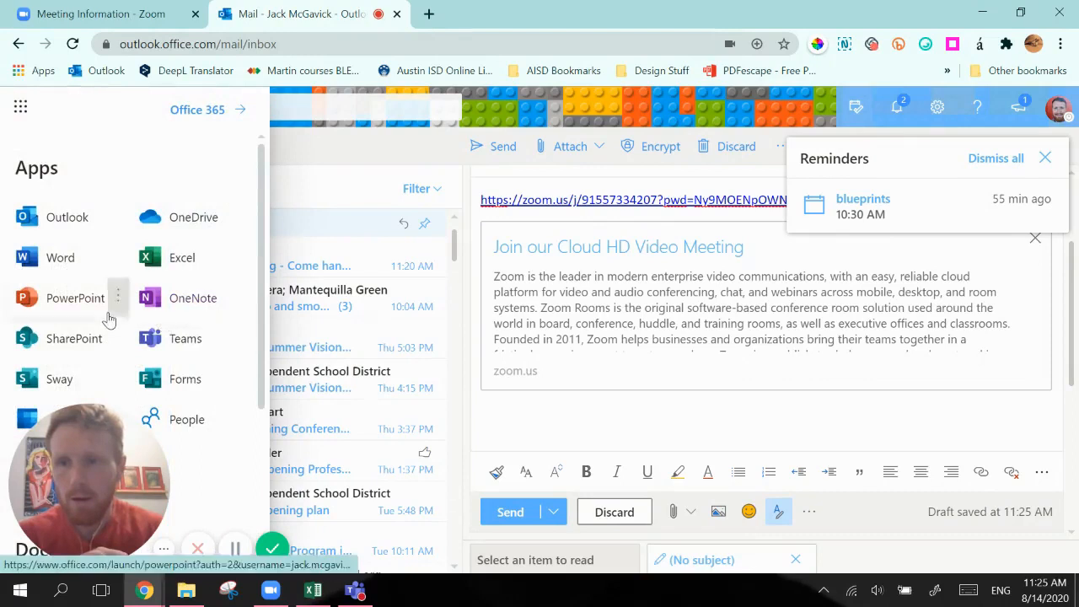
left_click(80, 334)
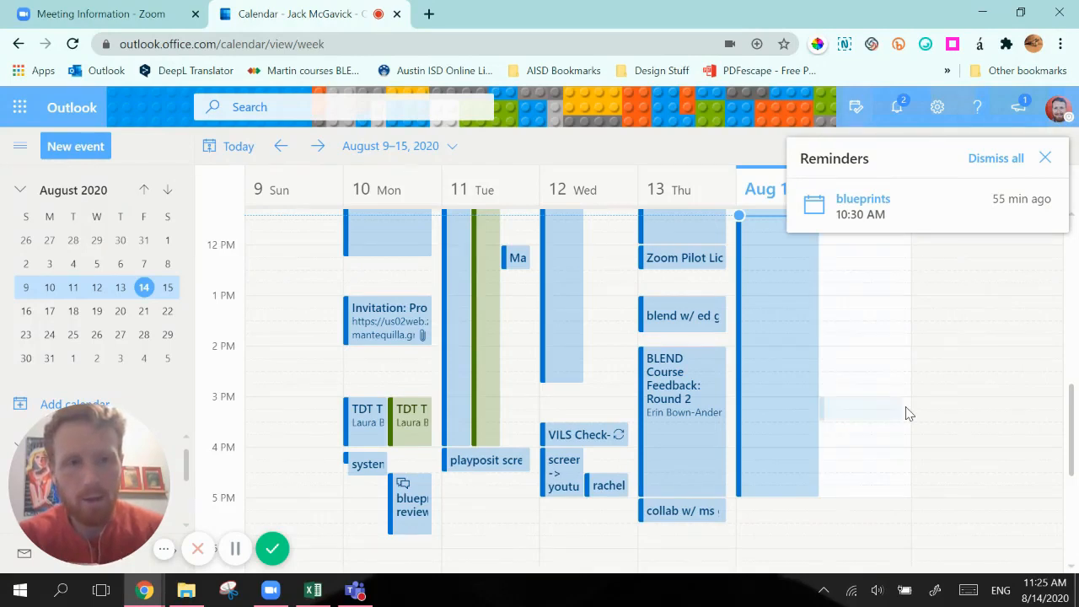
left_click(908, 413)
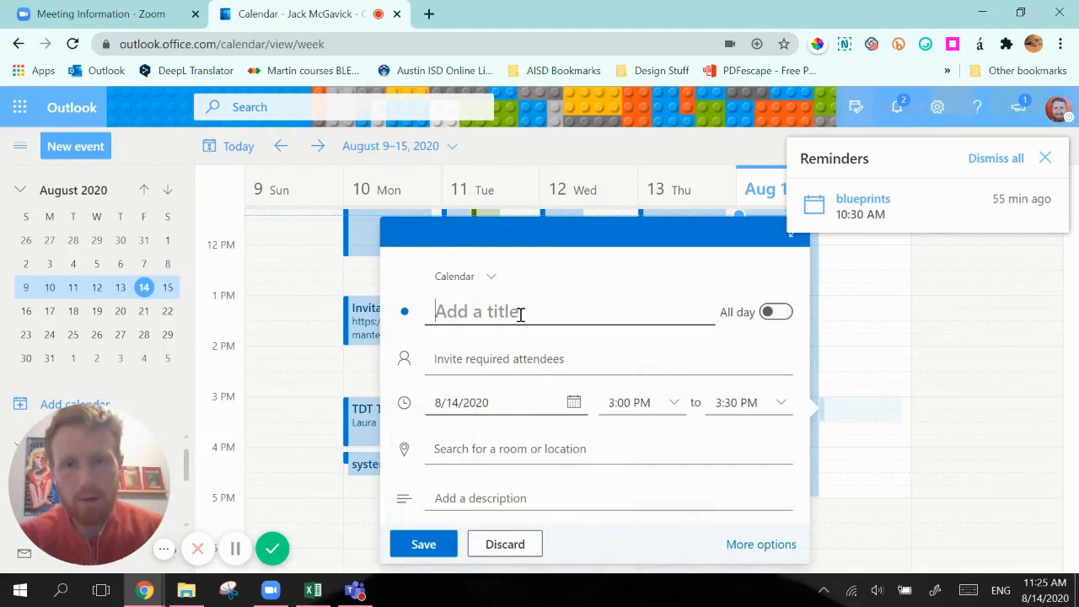
type("Zoom")
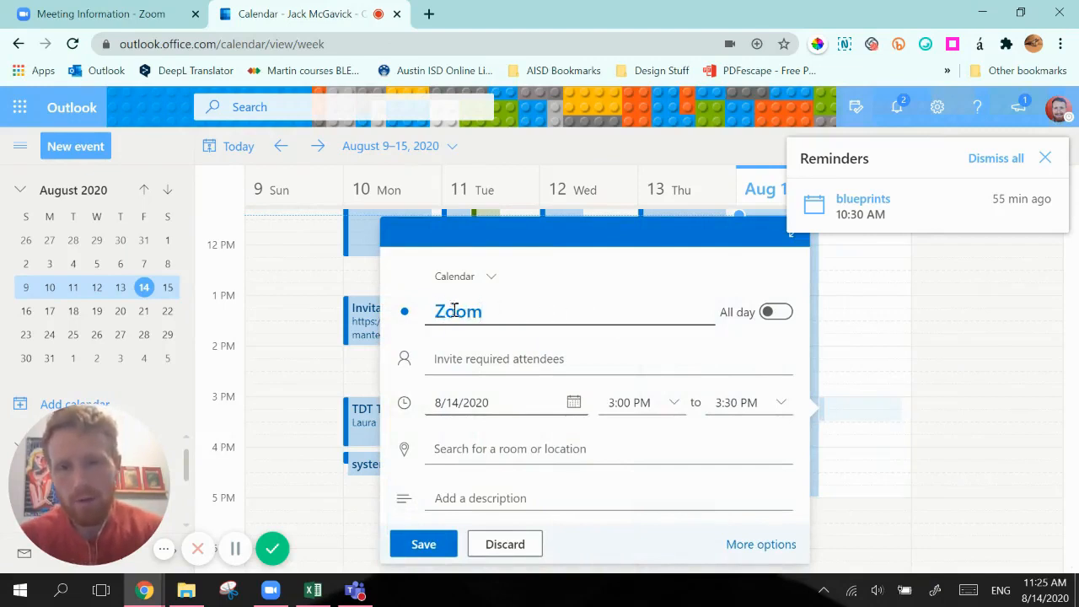
Paste the copied Zoom join link, meeting ID and passcode into the event's location.
left_click(476, 361)
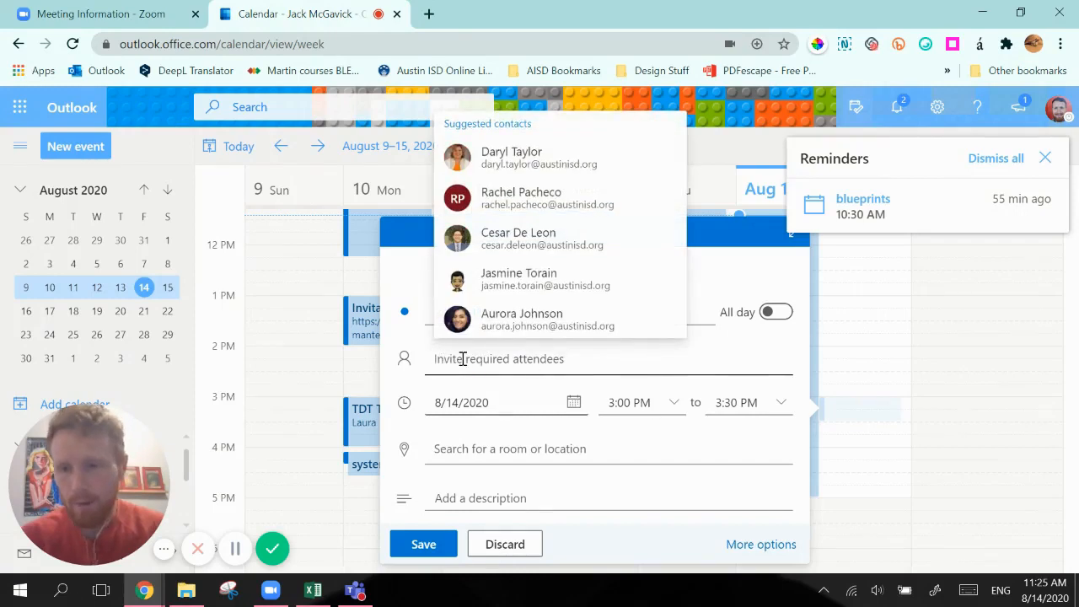
left_click(411, 384)
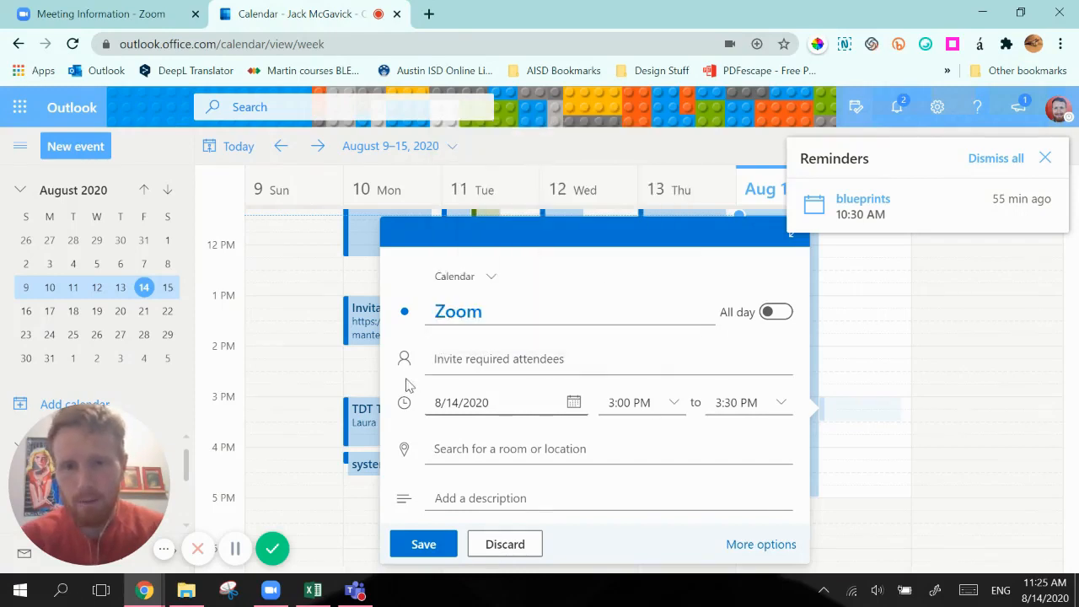
left_click(455, 448)
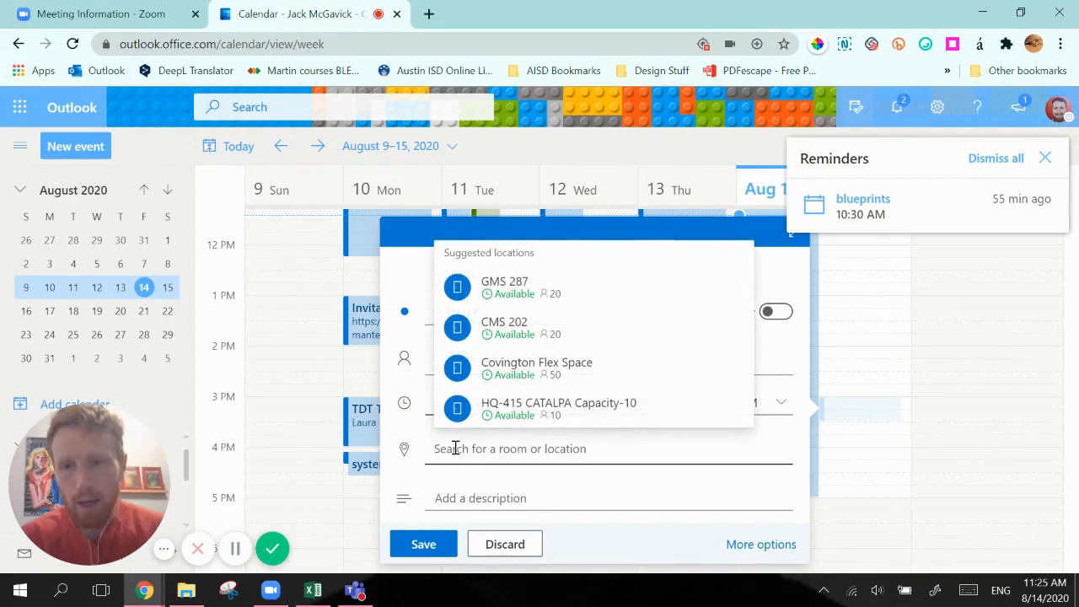
right_click(453, 448)
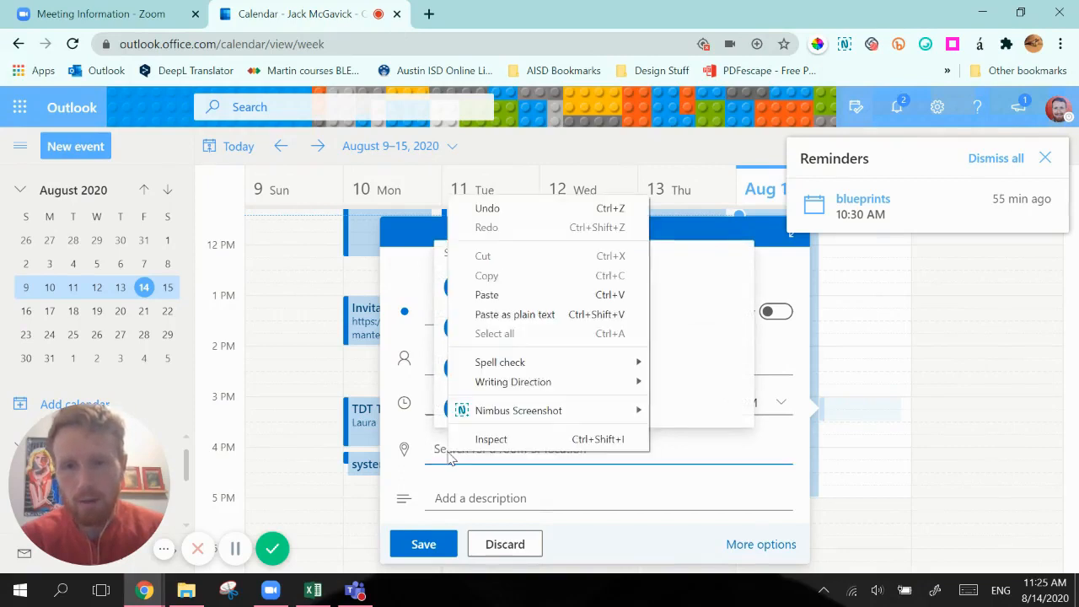
left_click(497, 297)
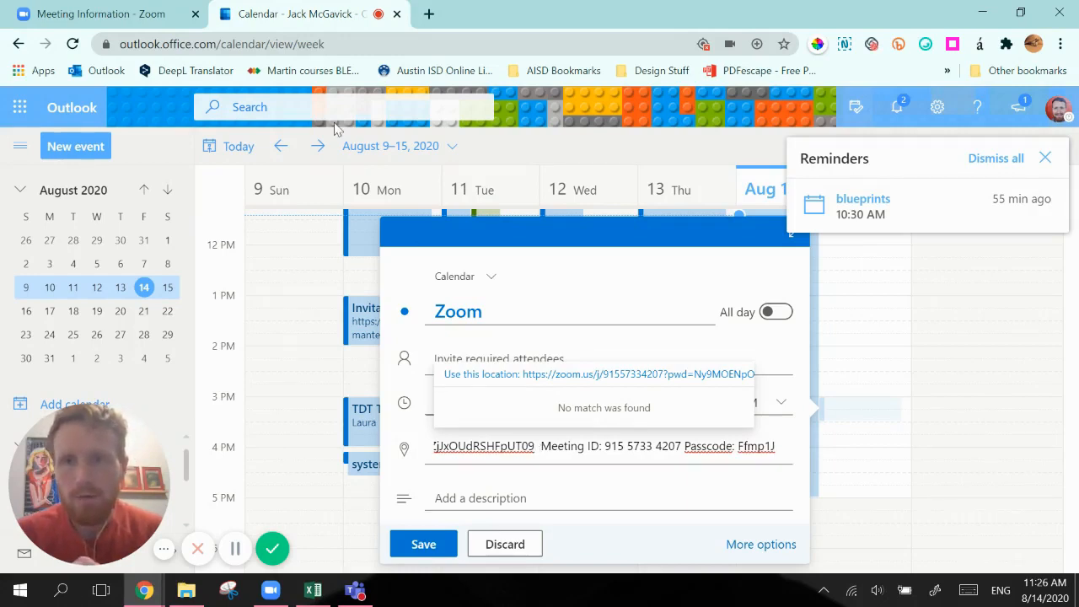
Switch back to Zoom and open the details of My Meeting from the upcoming meetings to view its invite link.
left_click(97, 15)
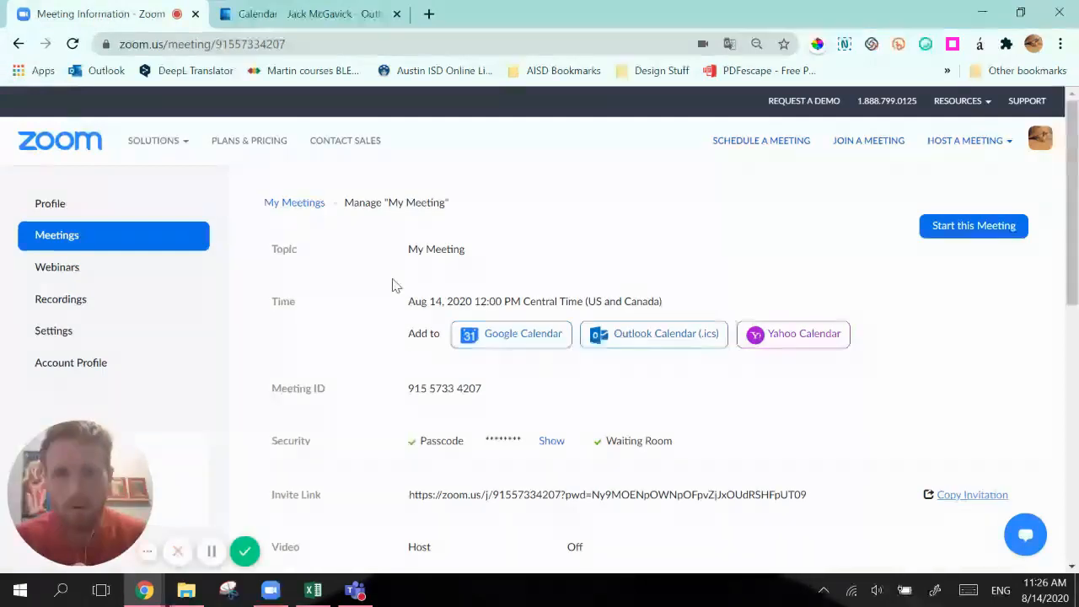
left_click(131, 243)
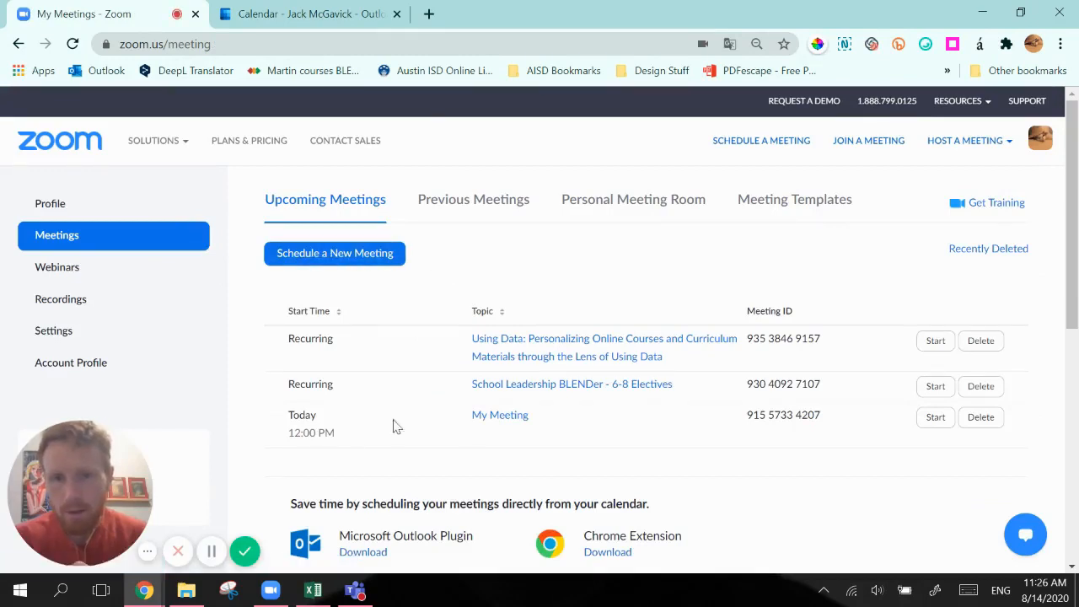
left_click(506, 417)
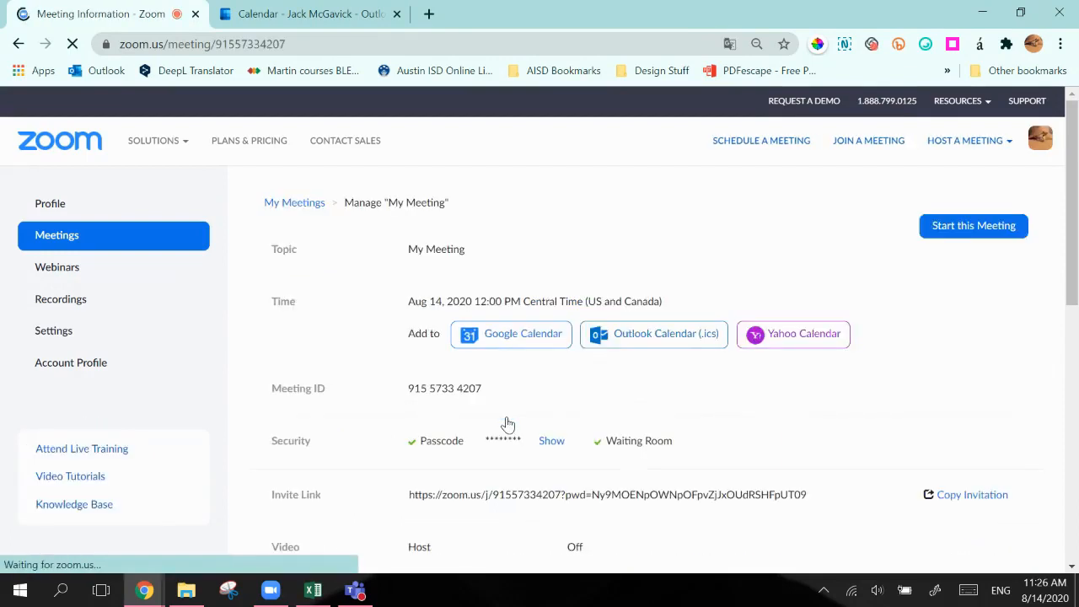
scroll(602, 407, "down", 1)
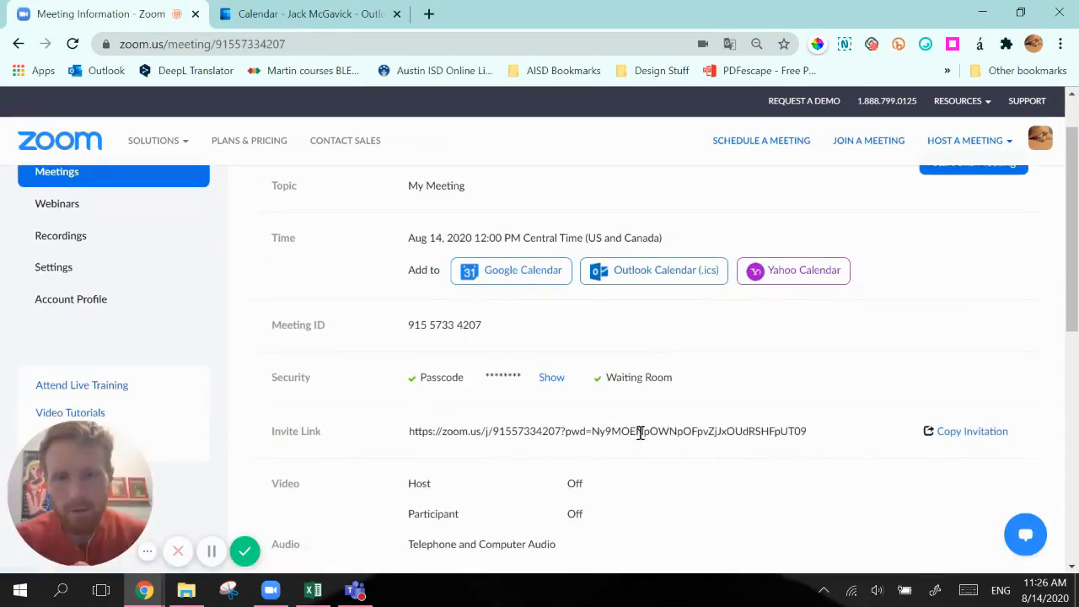